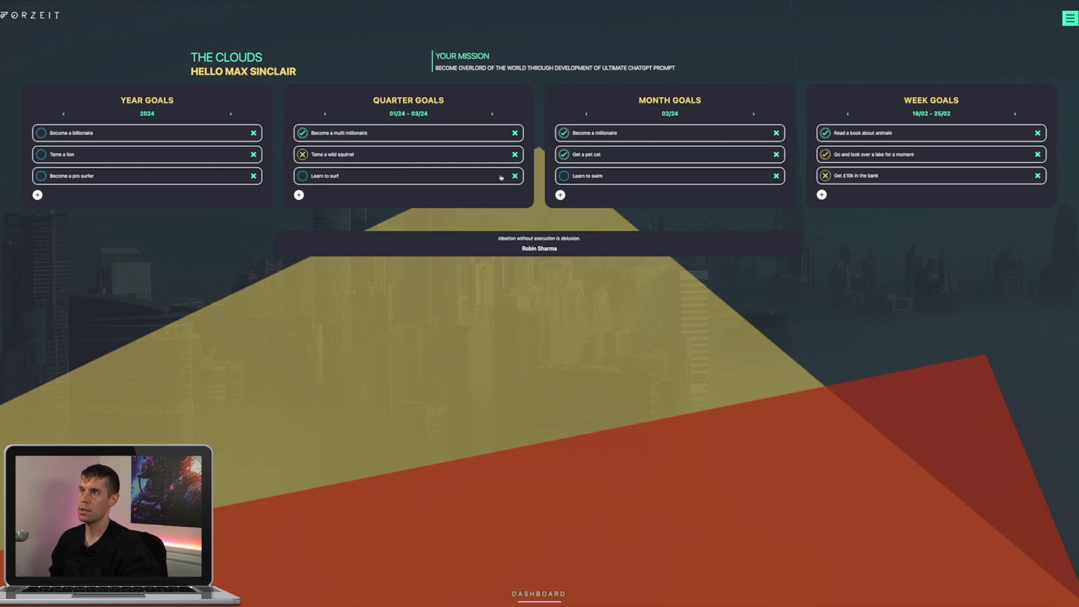
Zoom in slightly, go to My Week, and list the saved week templates
key("ctrl+plus")
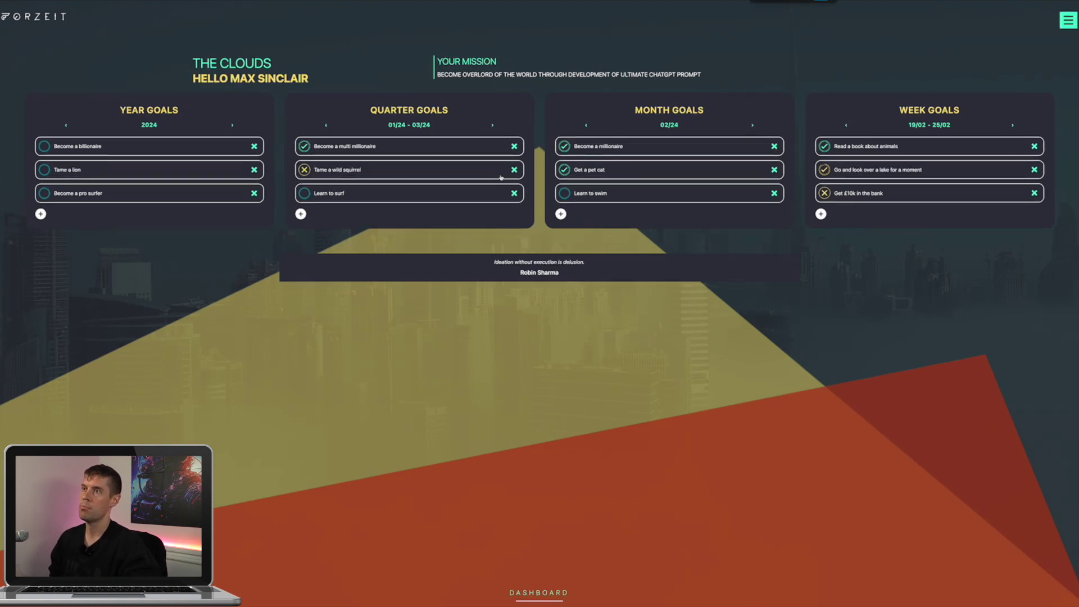
left_click(537, 593)
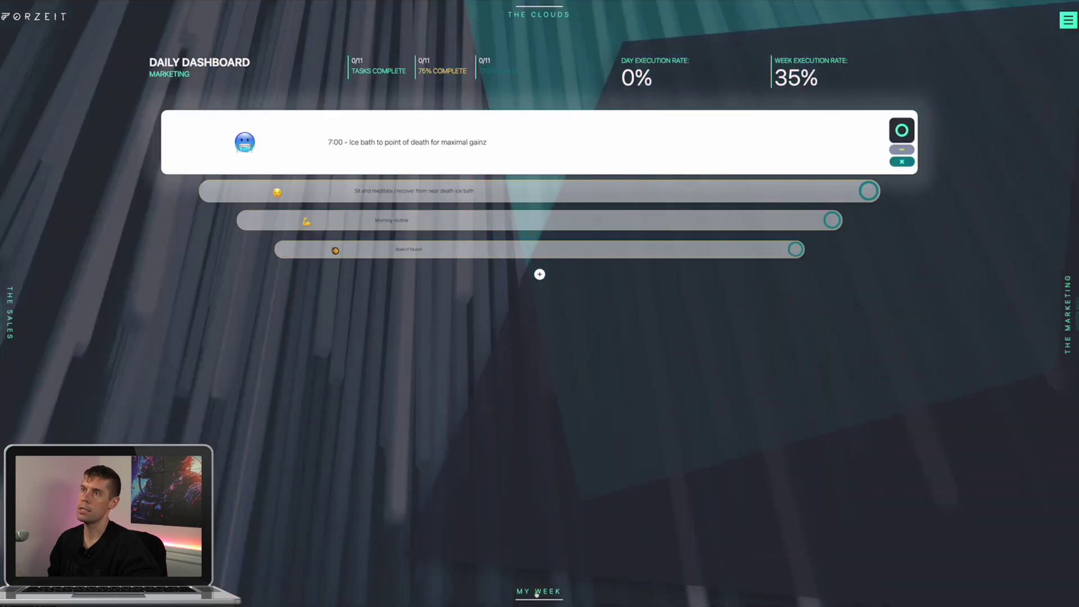
left_click(537, 593)
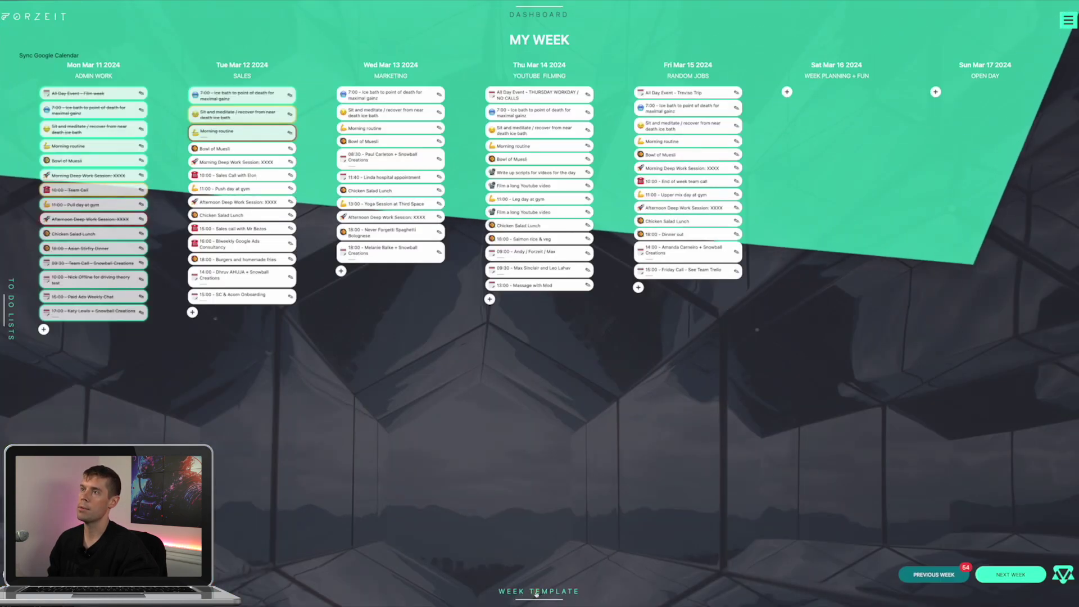
left_click(537, 592)
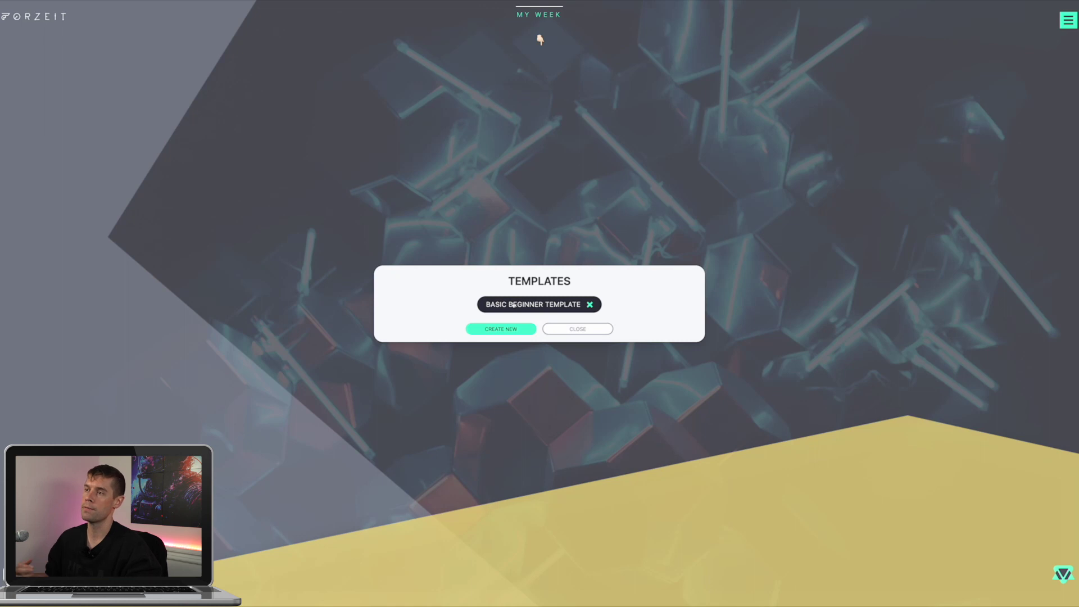
Load the Basic Beginner Template to view its Monday-to-Sunday tasks
double_click(544, 282)
left_click(540, 283)
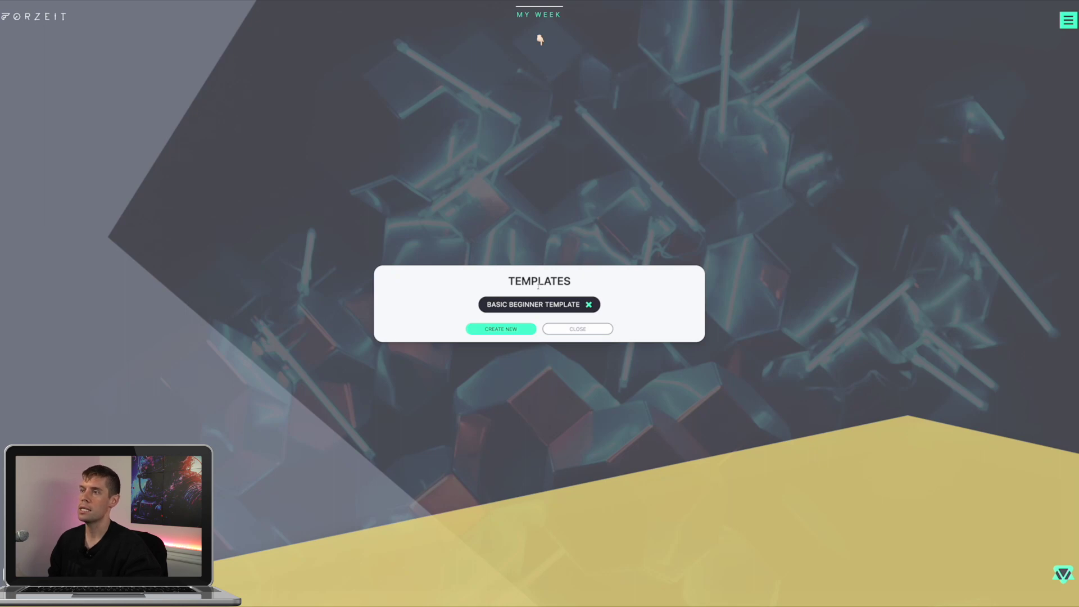
left_click(532, 298)
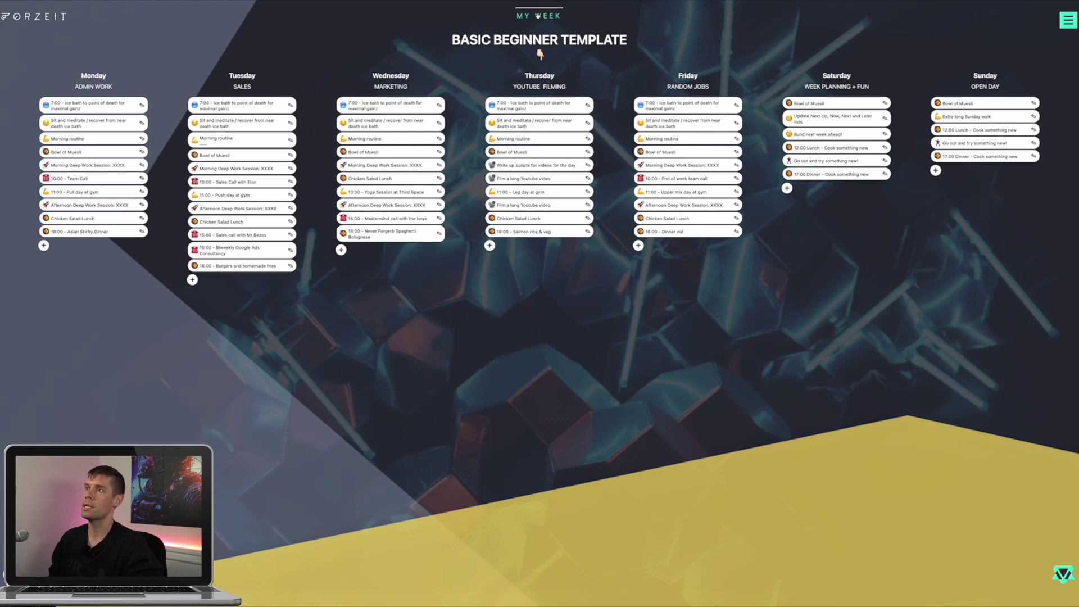
Build the Mar 18–24 week from the Basic Beginner Template, authorizing the Google Calendar import
left_click(540, 15)
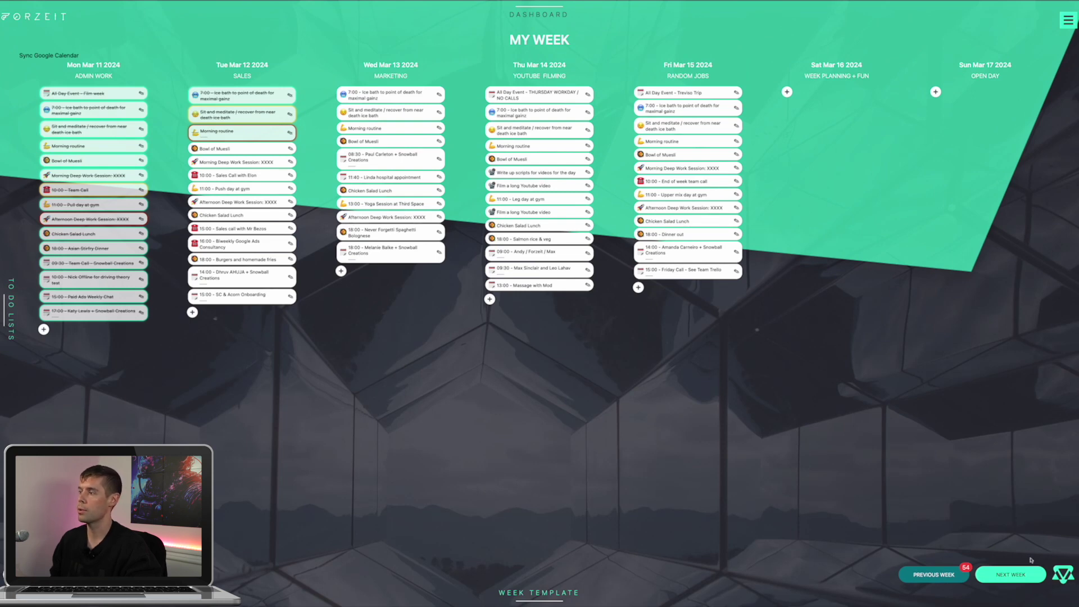
left_click(1026, 573)
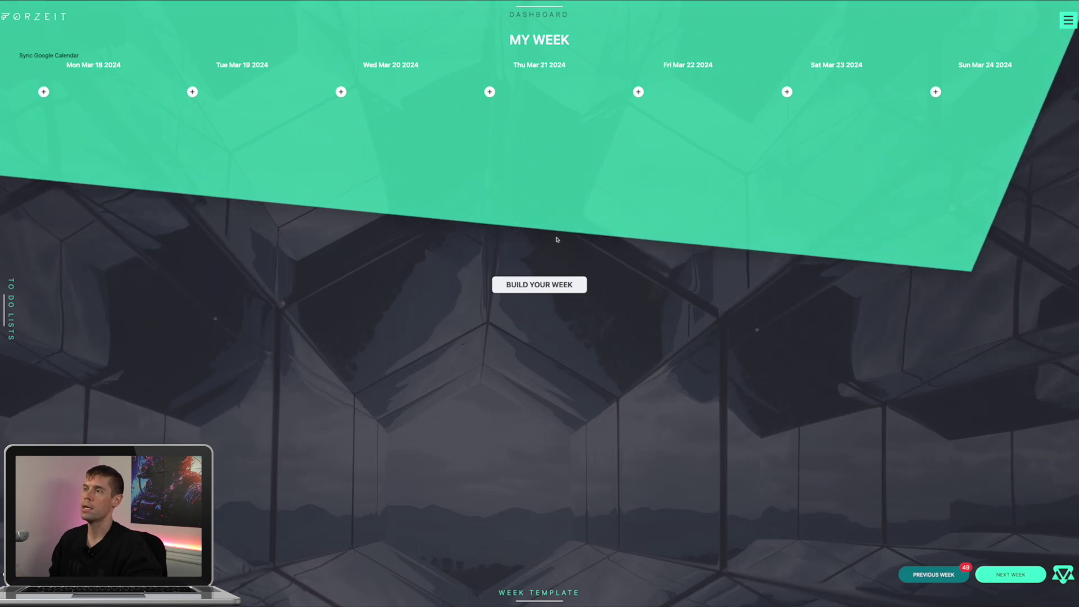
left_click(533, 284)
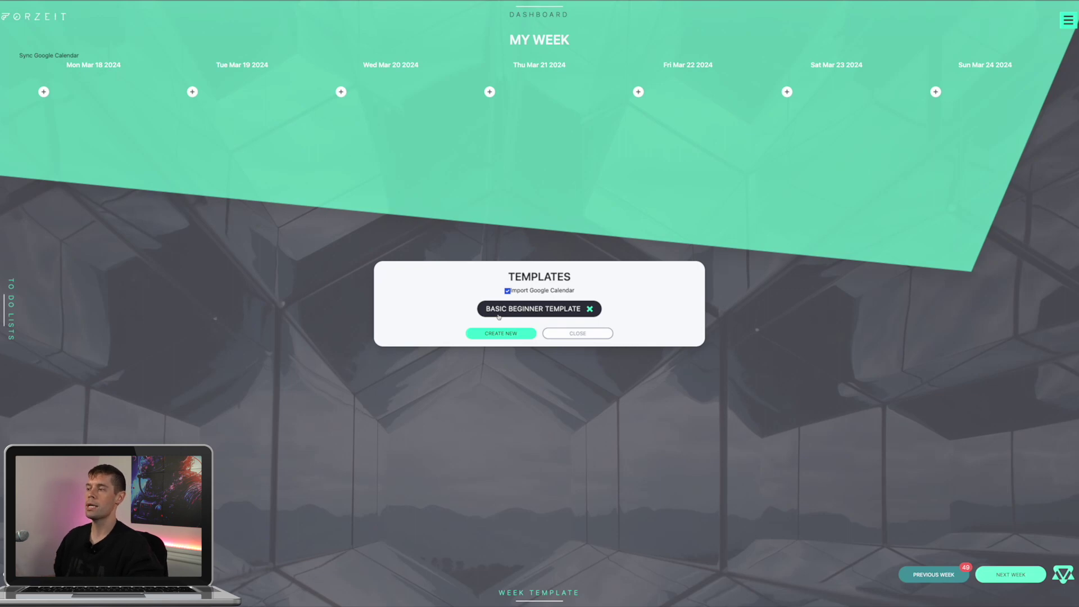
left_click(520, 310)
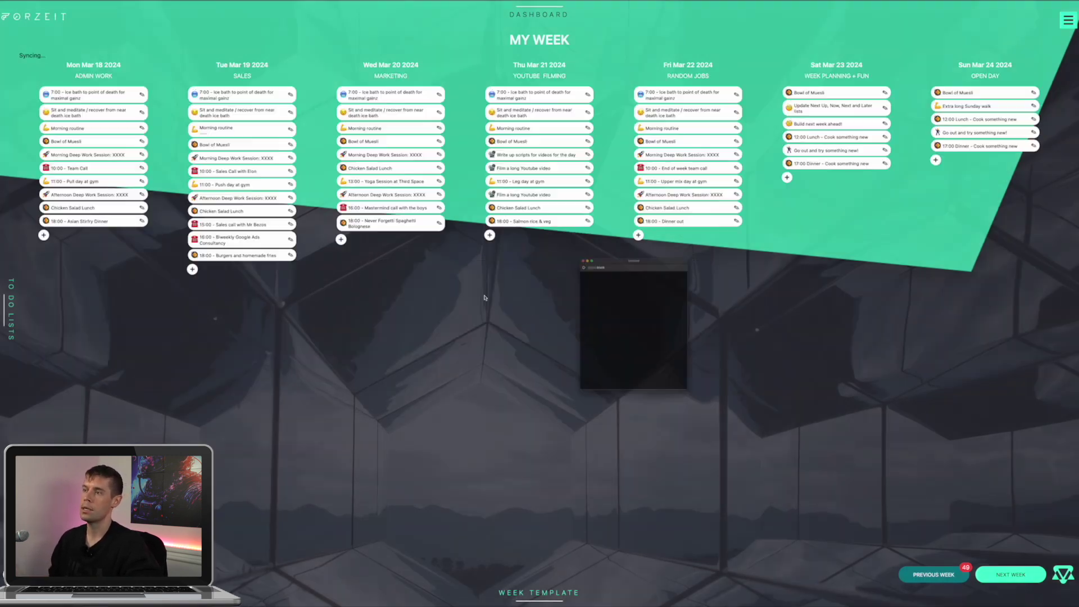
left_click(619, 342)
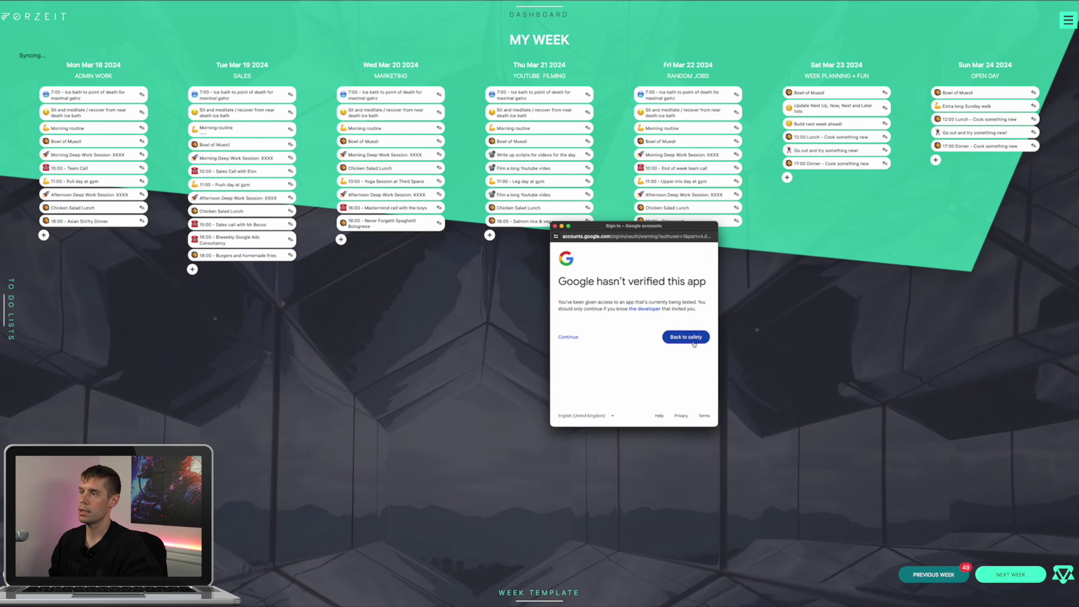
left_click(568, 337)
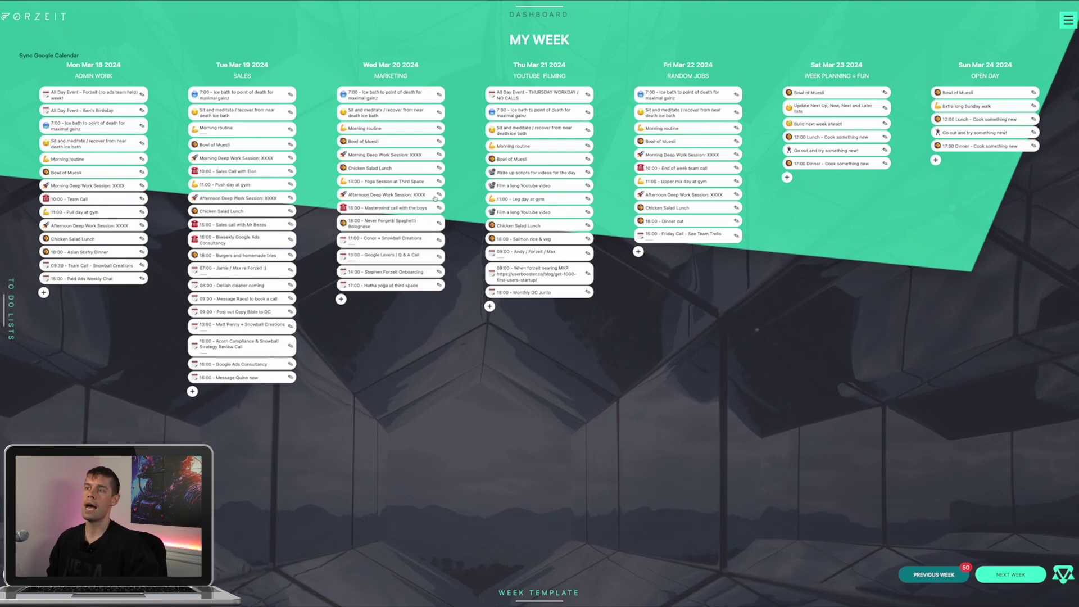
Delete Wednesday's Afternoon Deep Work Session task
double_click(396, 198)
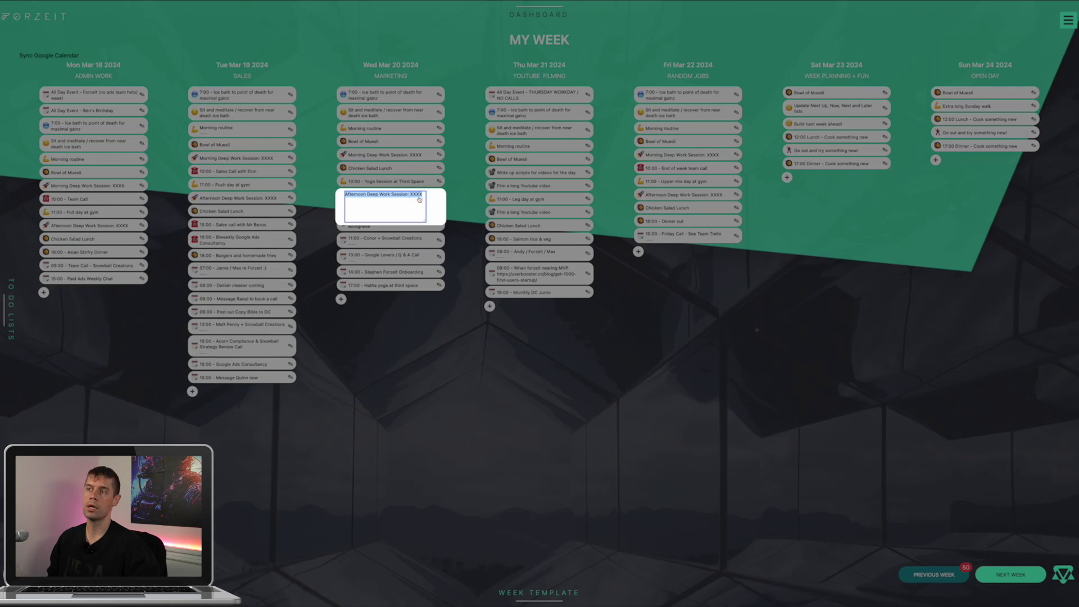
left_click(449, 194)
key("Delete")
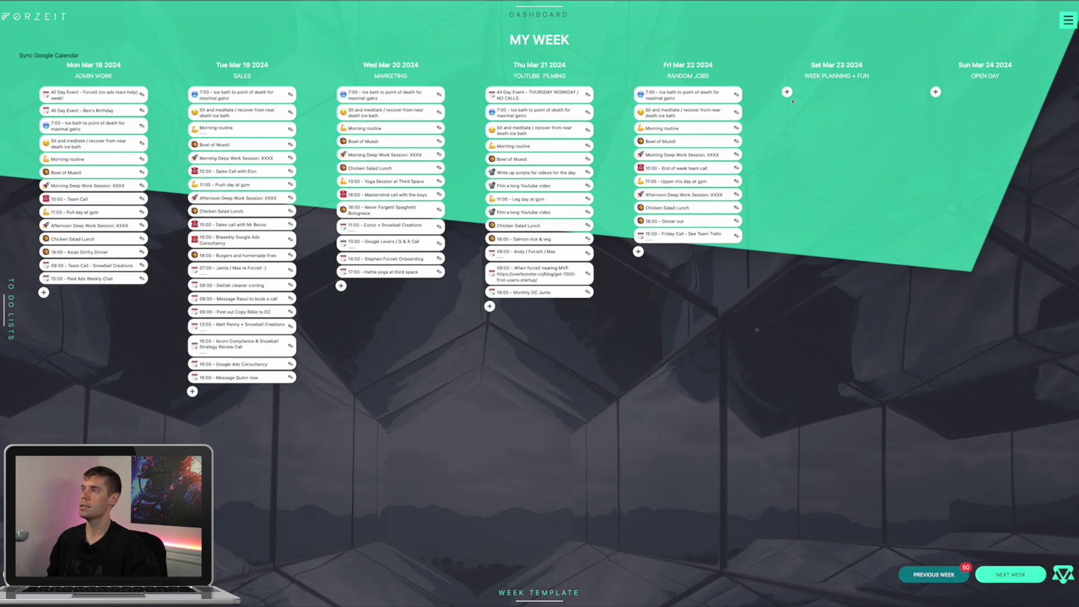
Add 'Out at a festival' with a running-figure icon to Saturday and Sunday
left_click(787, 93)
type("Out a")
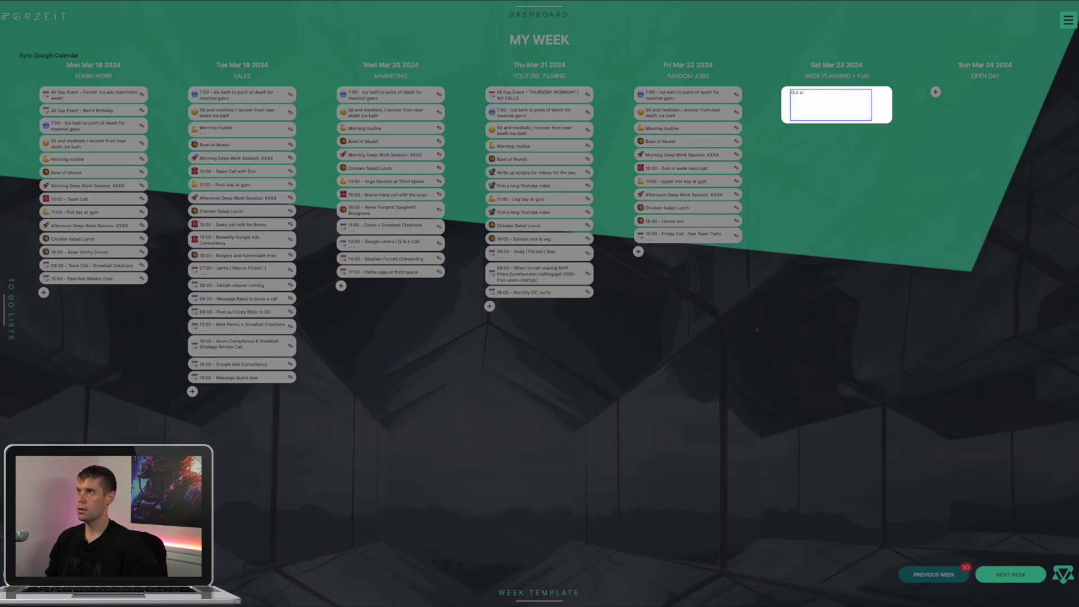
type("t a festival")
key("Return")
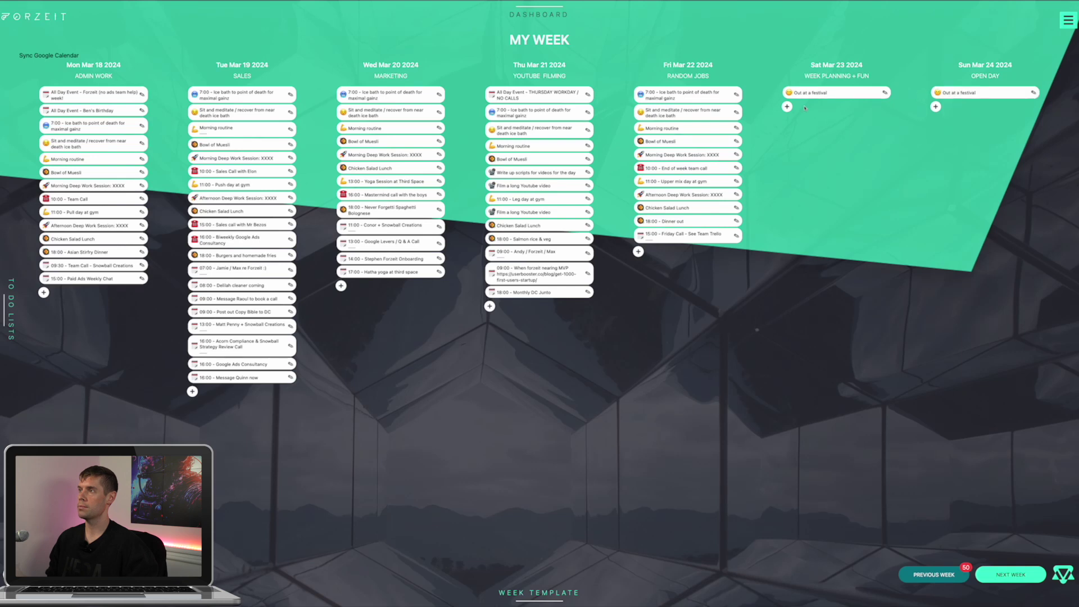
left_click(548, 370)
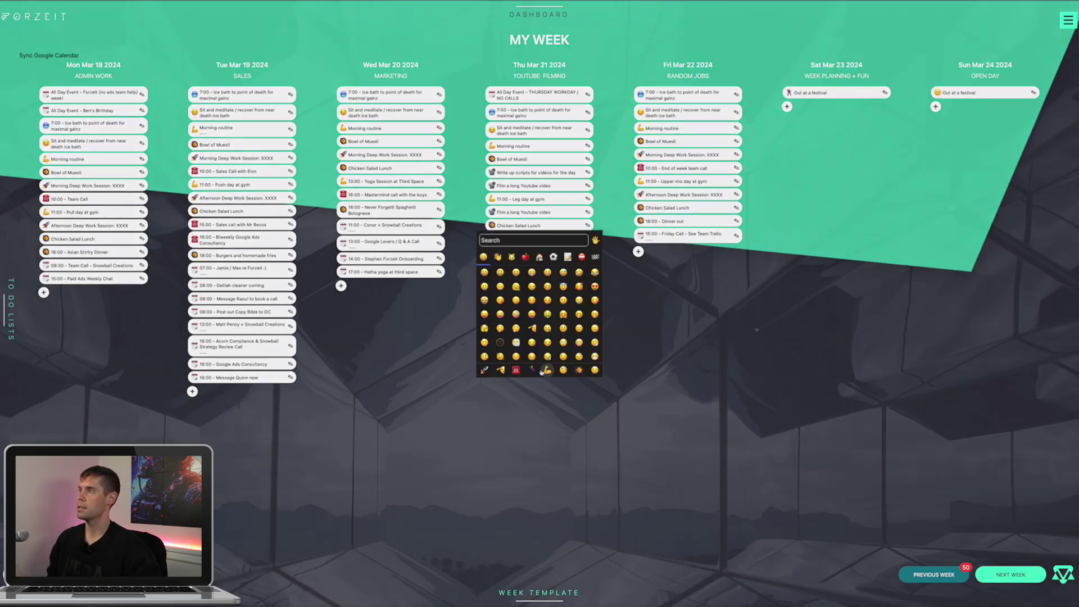
left_click(548, 370)
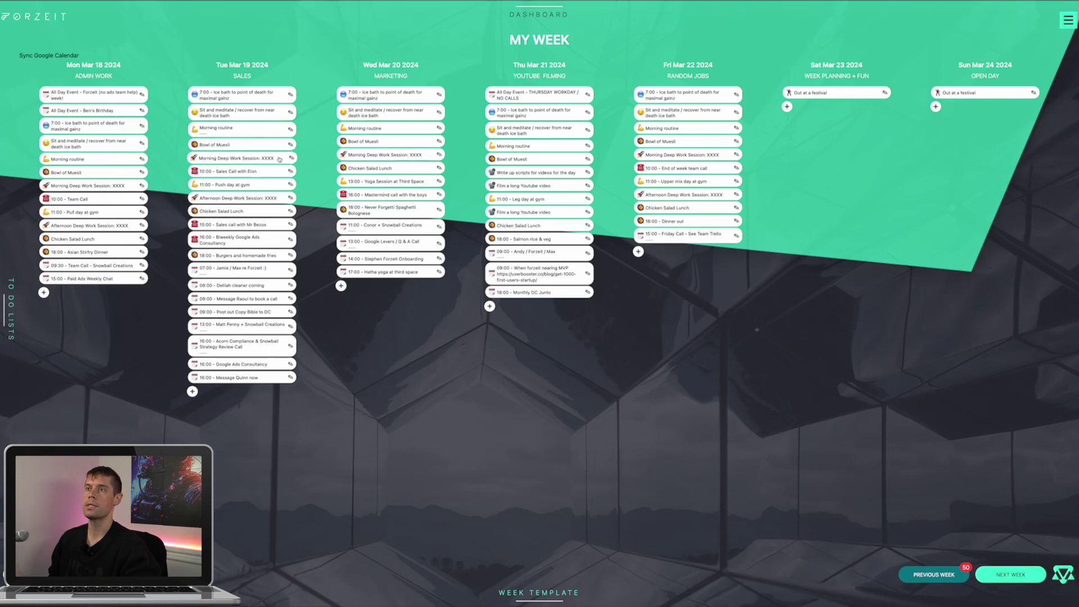
Open Wednesday's Morning Deep Work Session and close it without changes
left_click(414, 155)
double_click(414, 155)
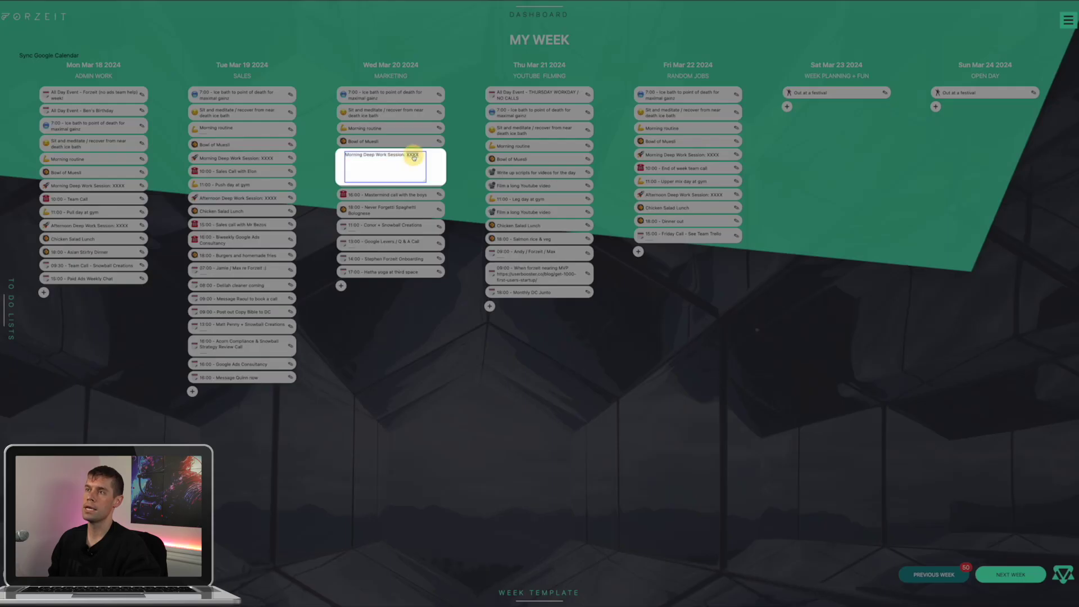
left_click(451, 162)
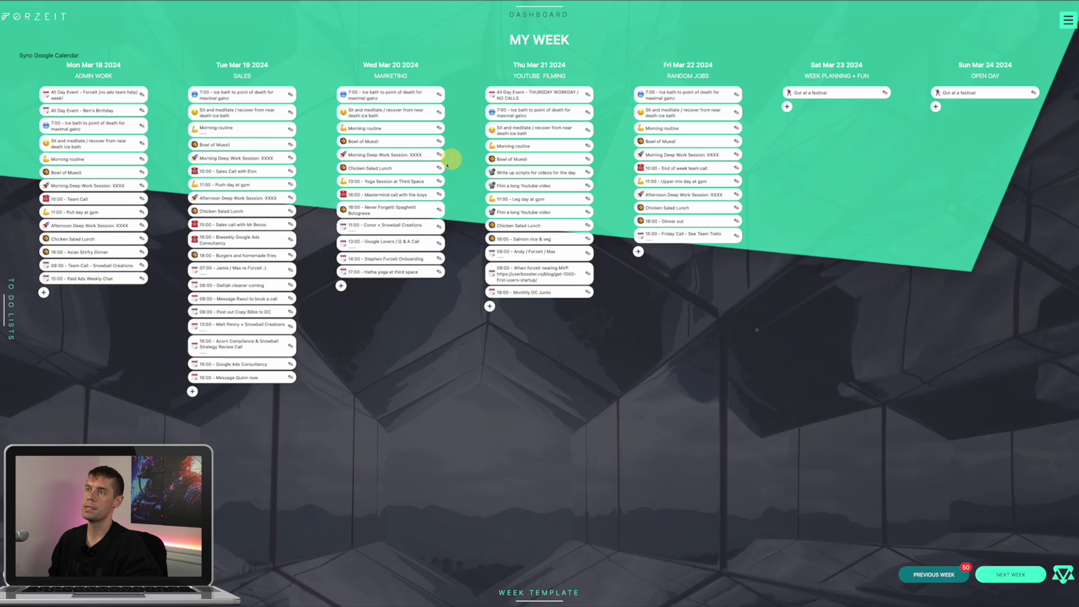
Browse all the to-do lists, then return to the My Week board
left_click(12, 298)
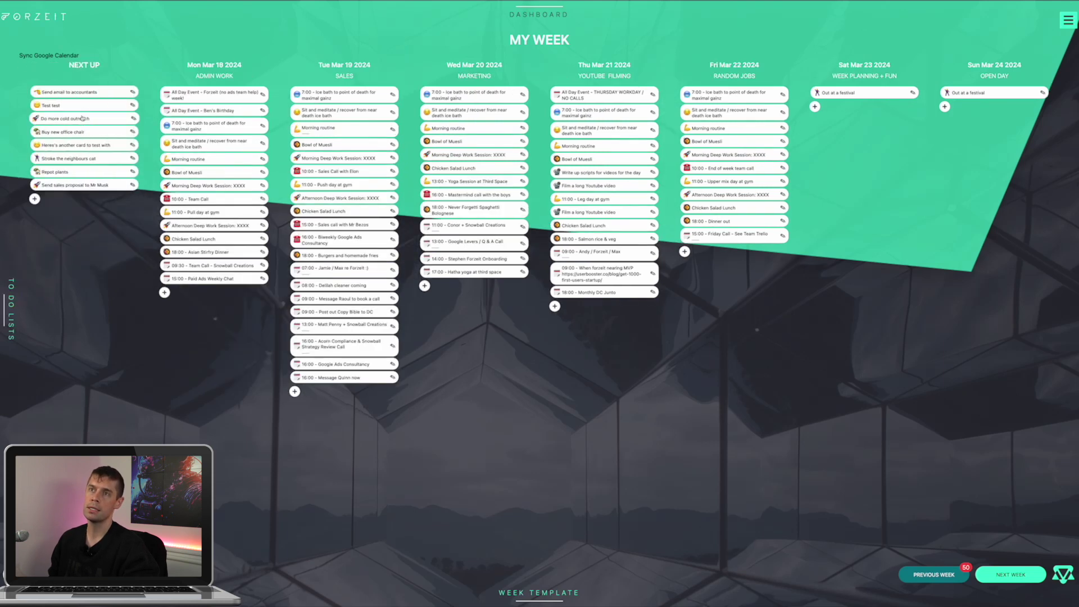
left_click(10, 306)
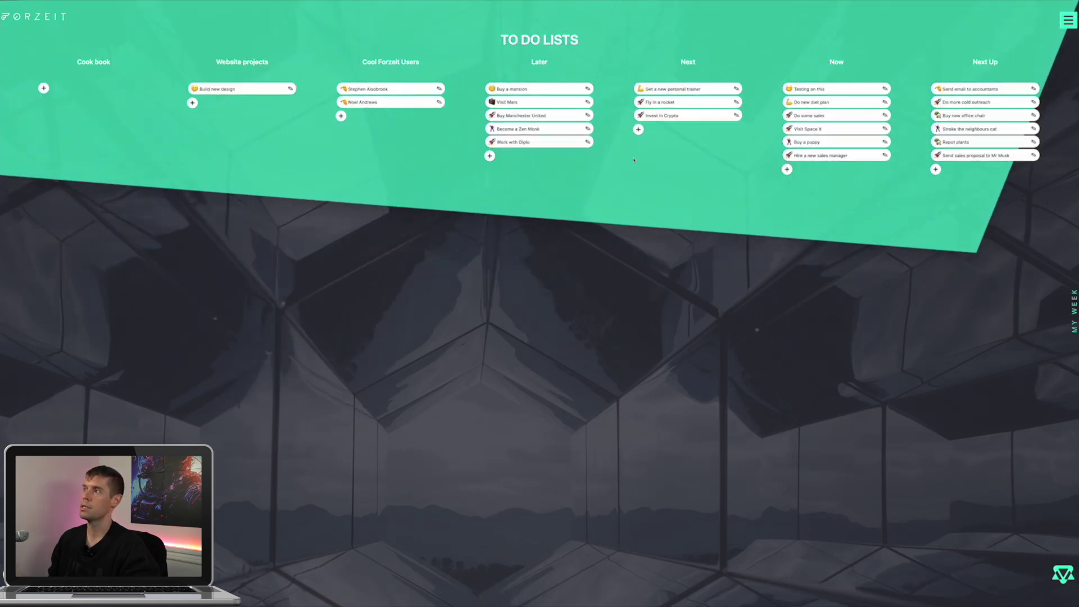
left_click(1074, 307)
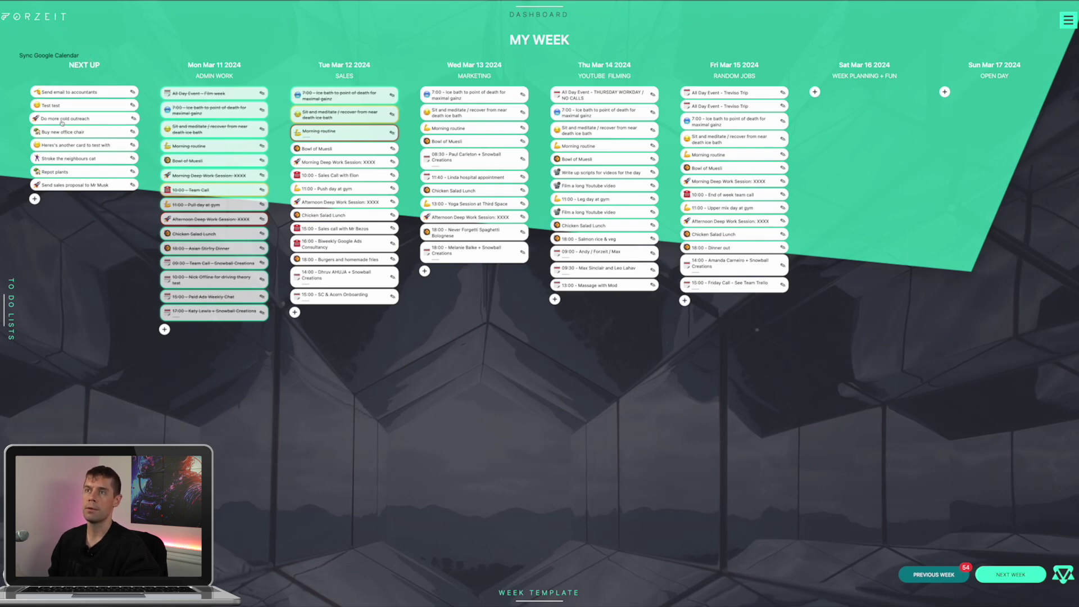
Set Tuesday's Morning Deep Work Session to 'Do more cold outreach'
left_click_drag(63, 119, 120, 124)
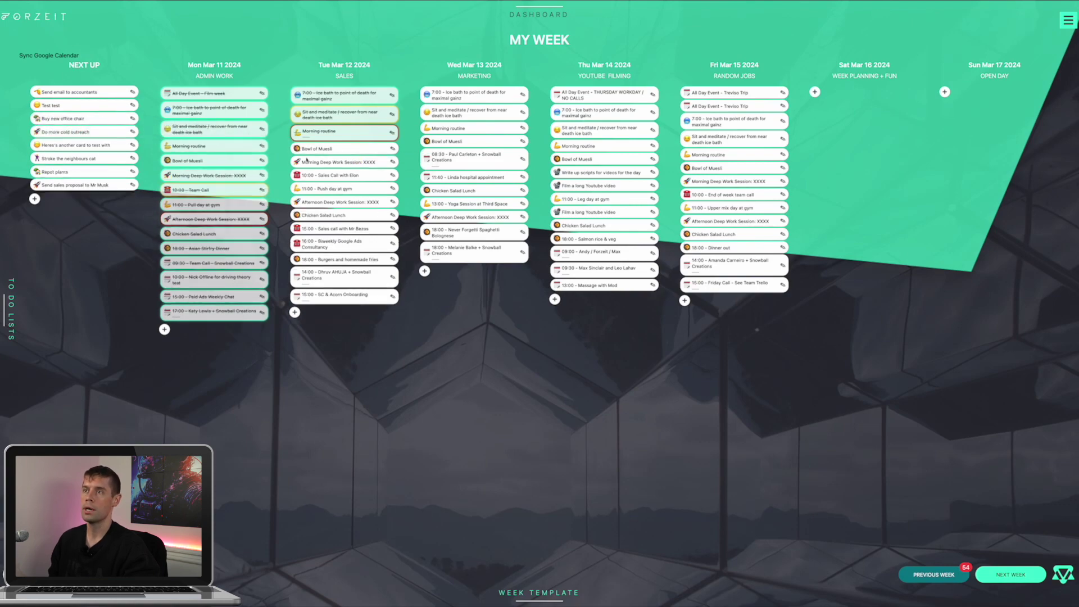
left_click(363, 168)
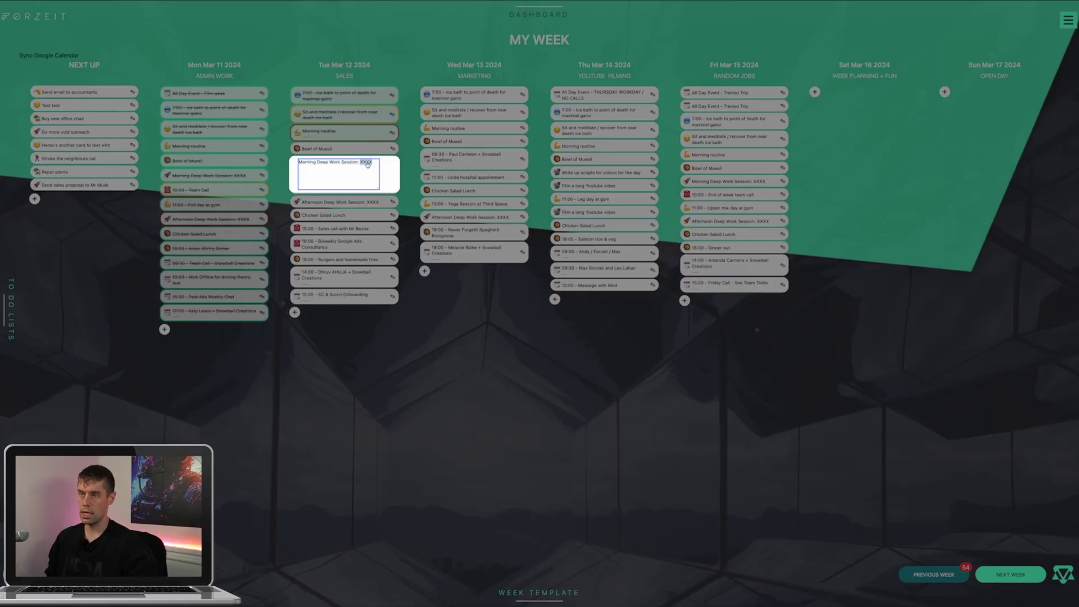
type("Do more cold outreach")
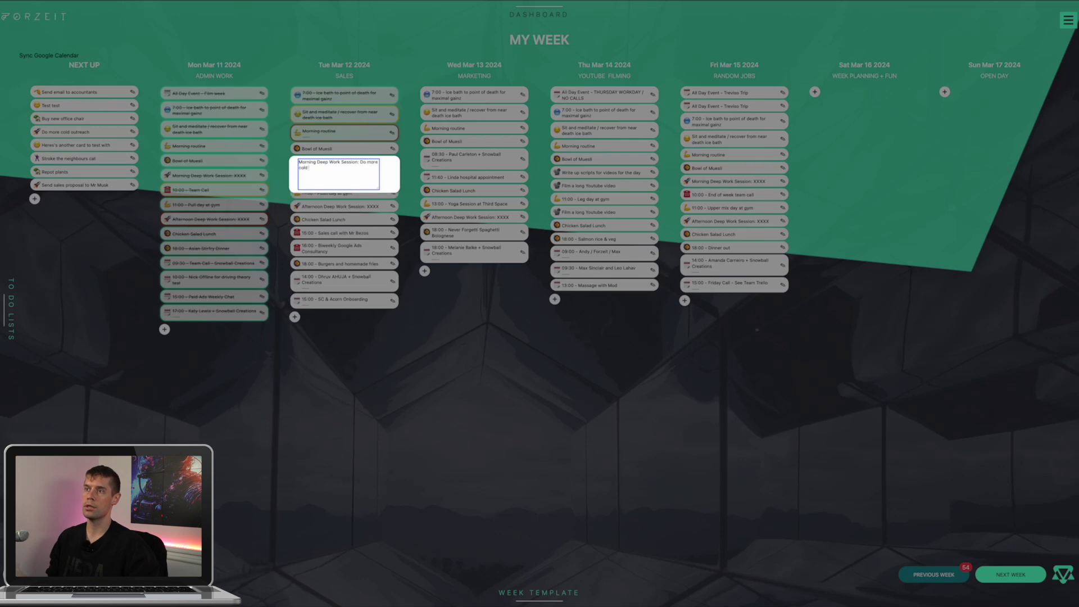
left_click(546, 167)
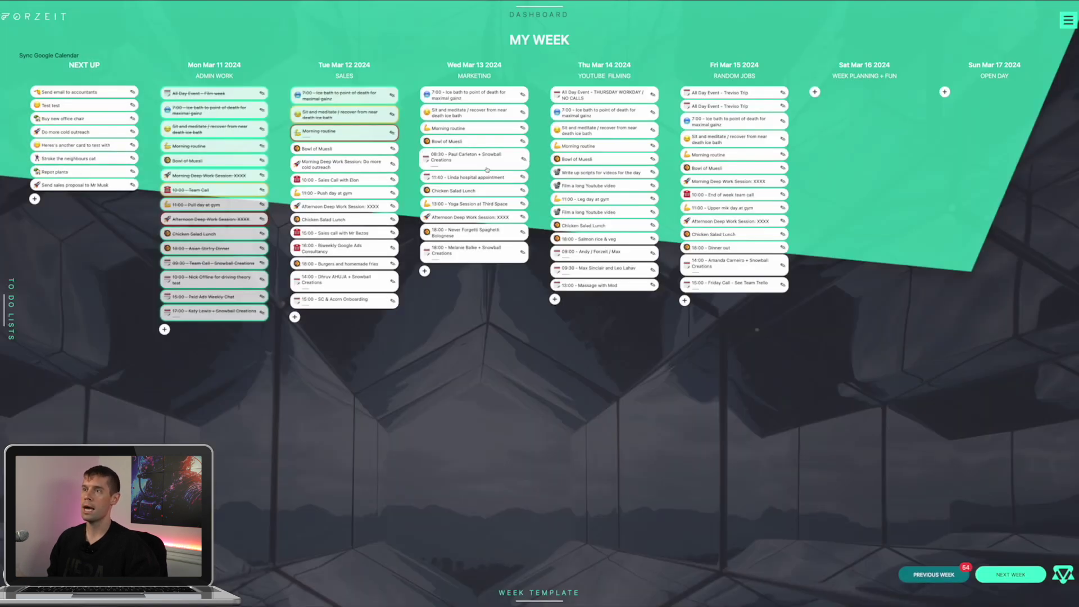
Replace XXXX in Tuesday's Afternoon Deep Work Session with 'Stroke neighbours cat'
left_click(338, 207)
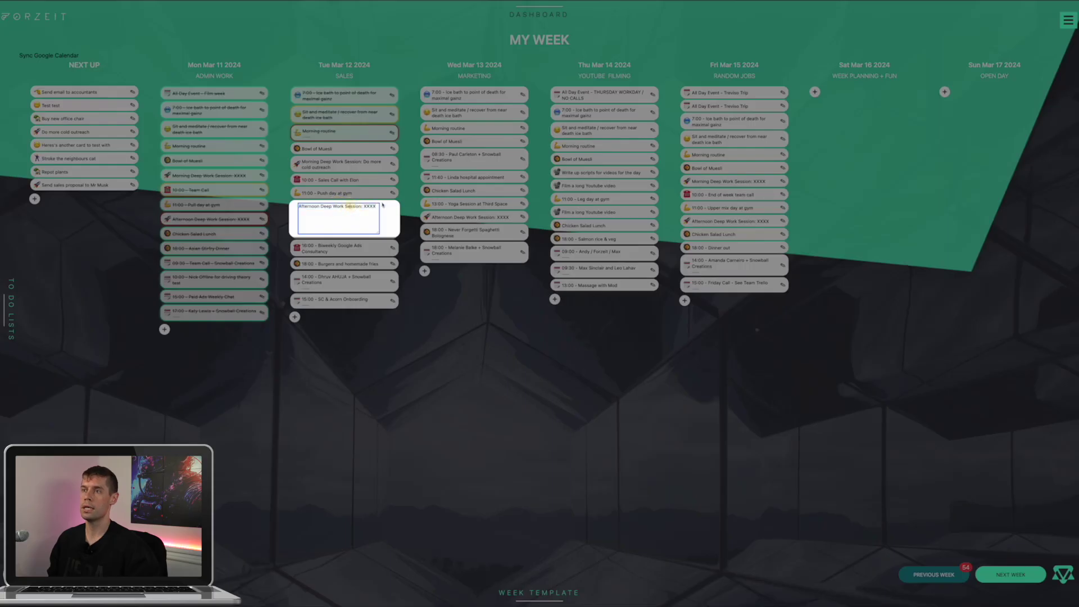
double_click(369, 206)
key("BackSpace")
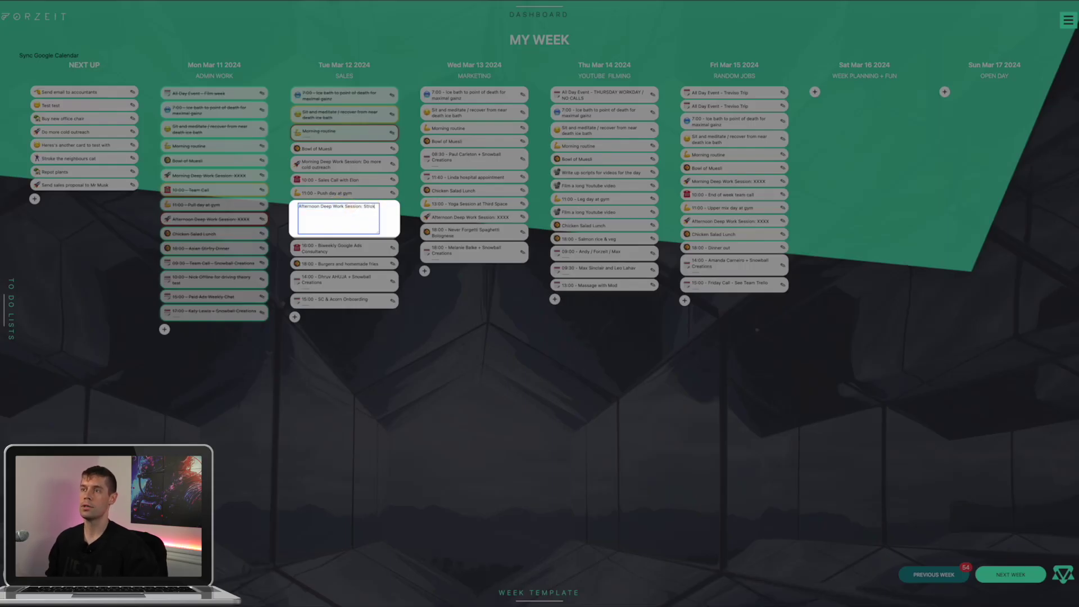
key("BackSpace")
key("BackSpace")
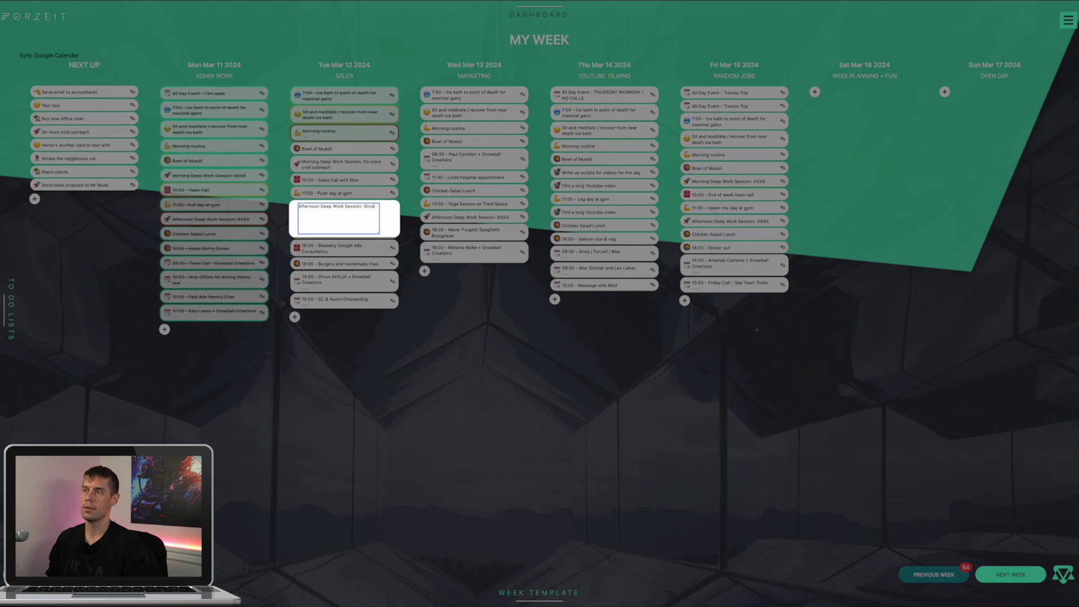
type("neighbours cat")
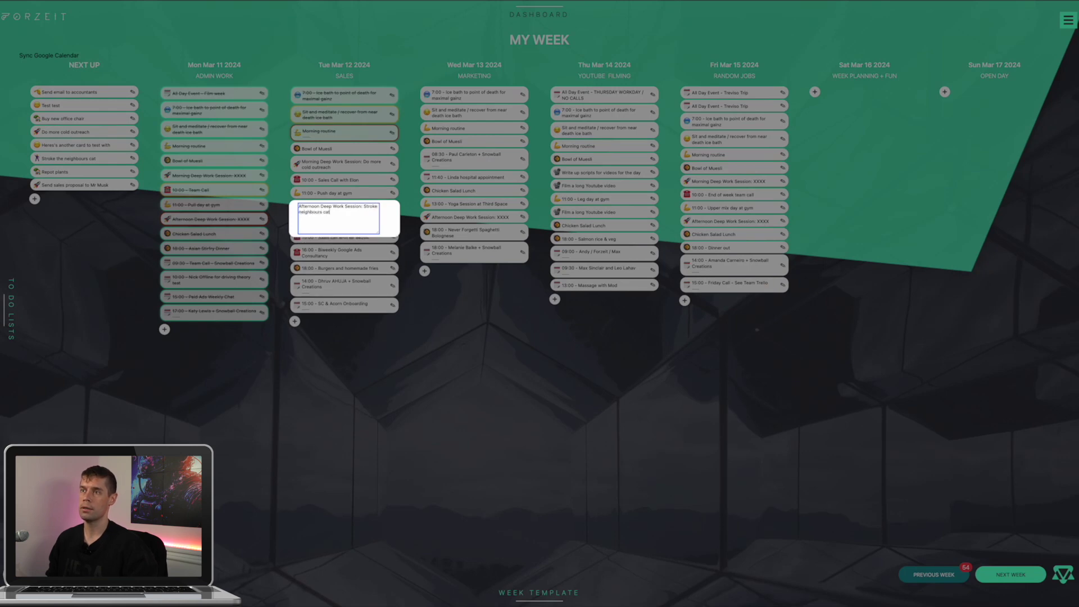
key("Return")
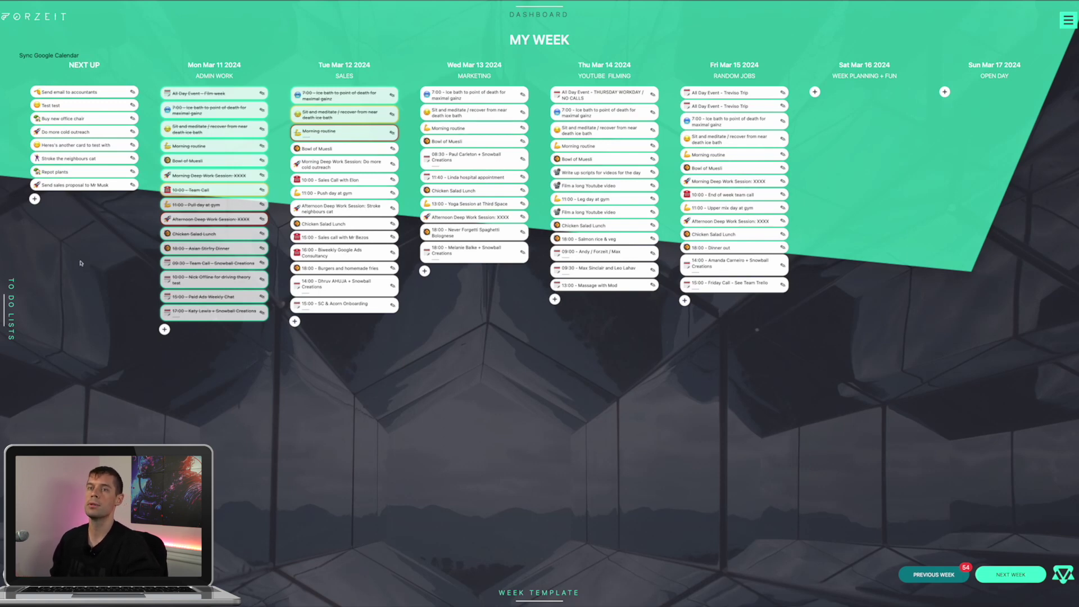
Collapse the Next Up column, then check Tuesday's morning card without changing it
left_click(12, 298)
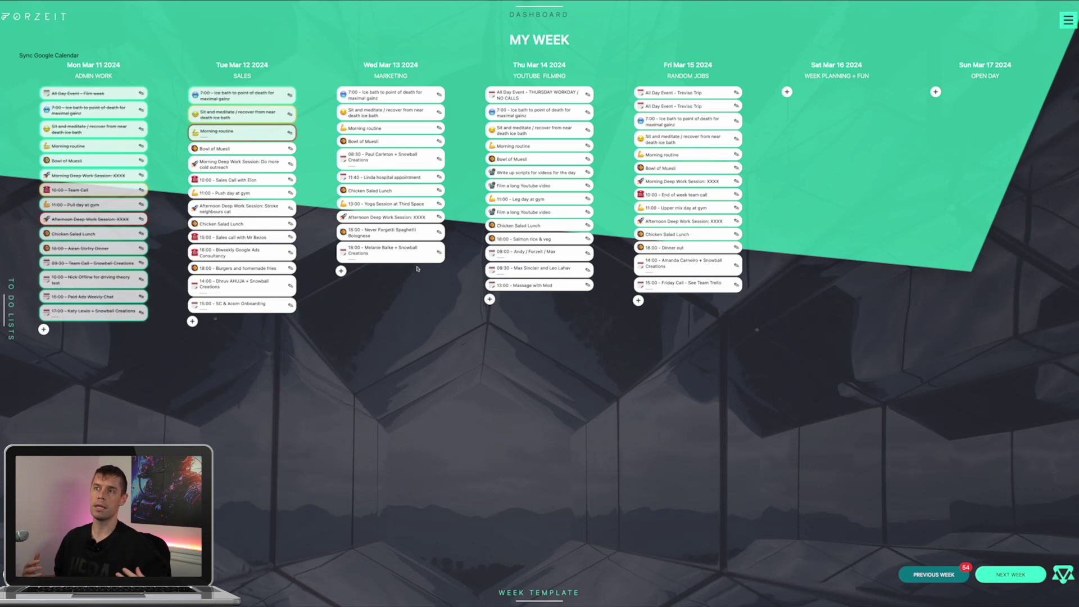
left_click(248, 165)
left_click(313, 168)
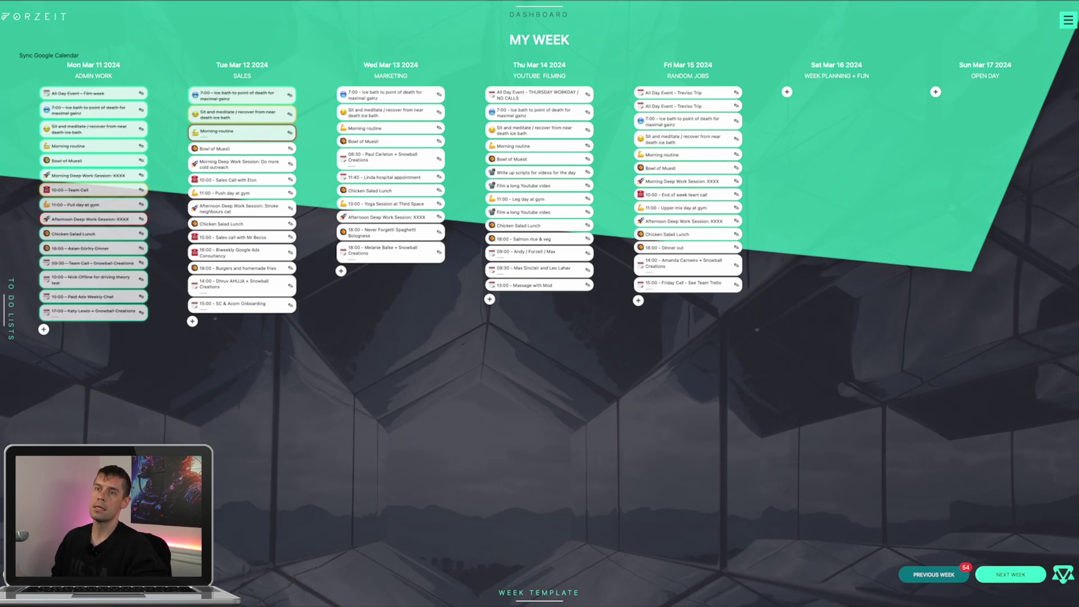
Glance at the to-do lists, then reopen the Basic Beginner Template
left_click(11, 311)
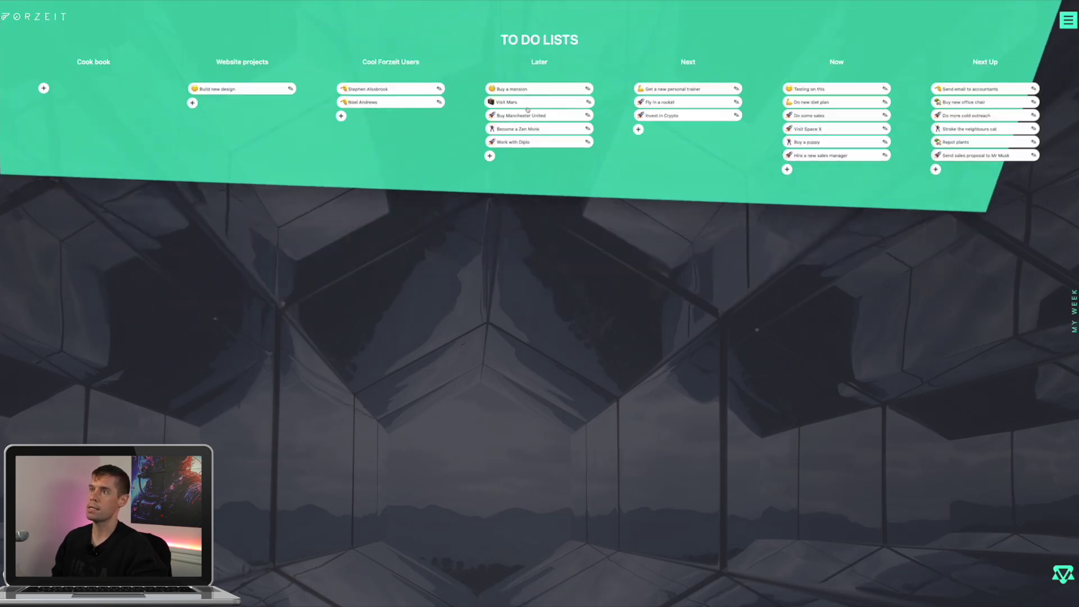
left_click(1074, 308)
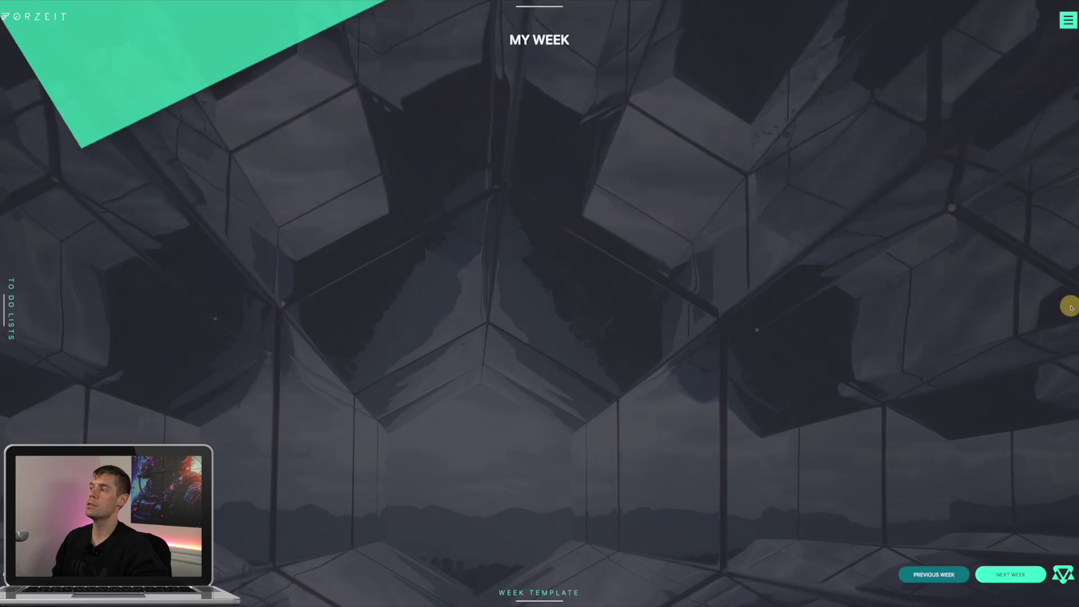
left_click(542, 591)
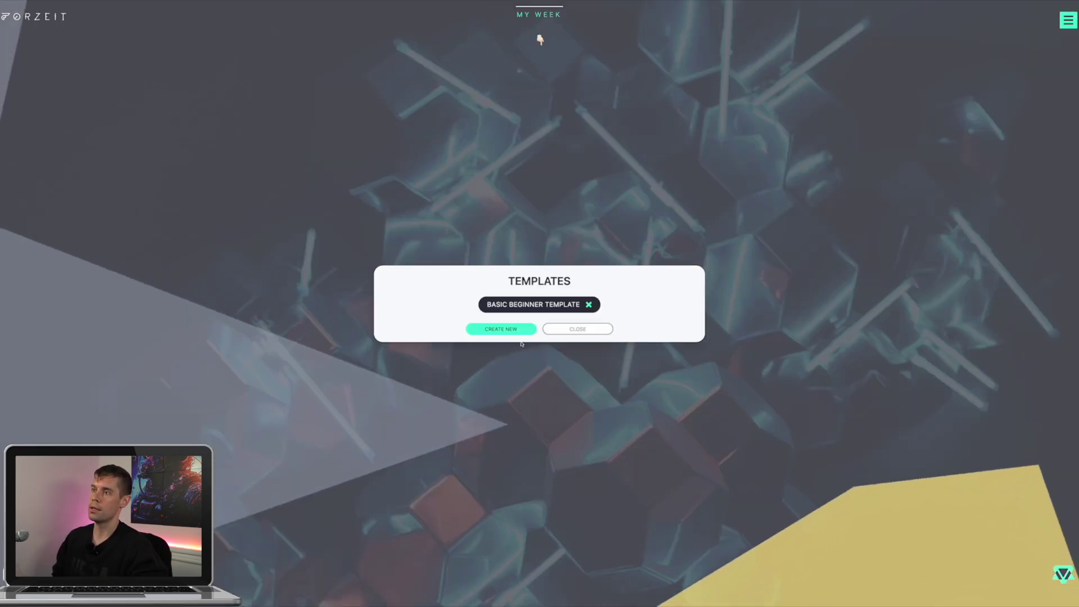
left_click(522, 304)
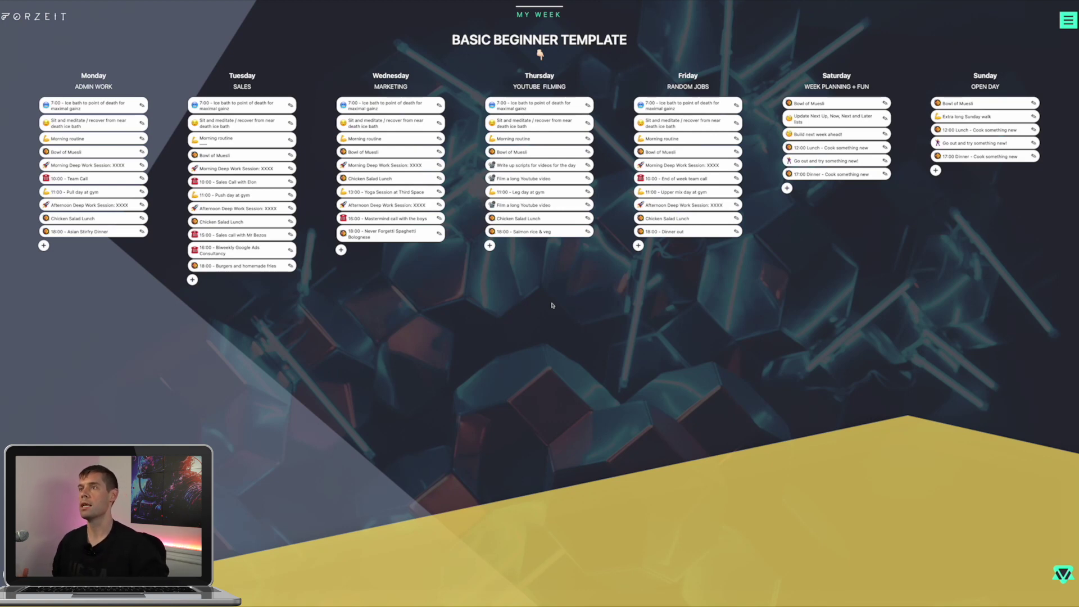
Create a new blank week template, My New Template
left_click(541, 56)
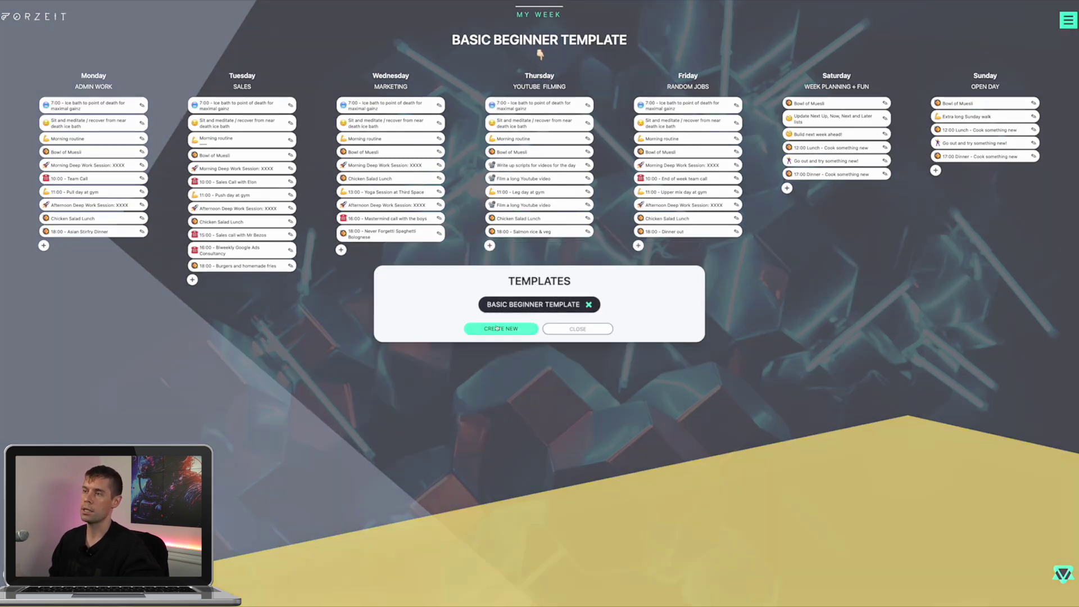
left_click(511, 330)
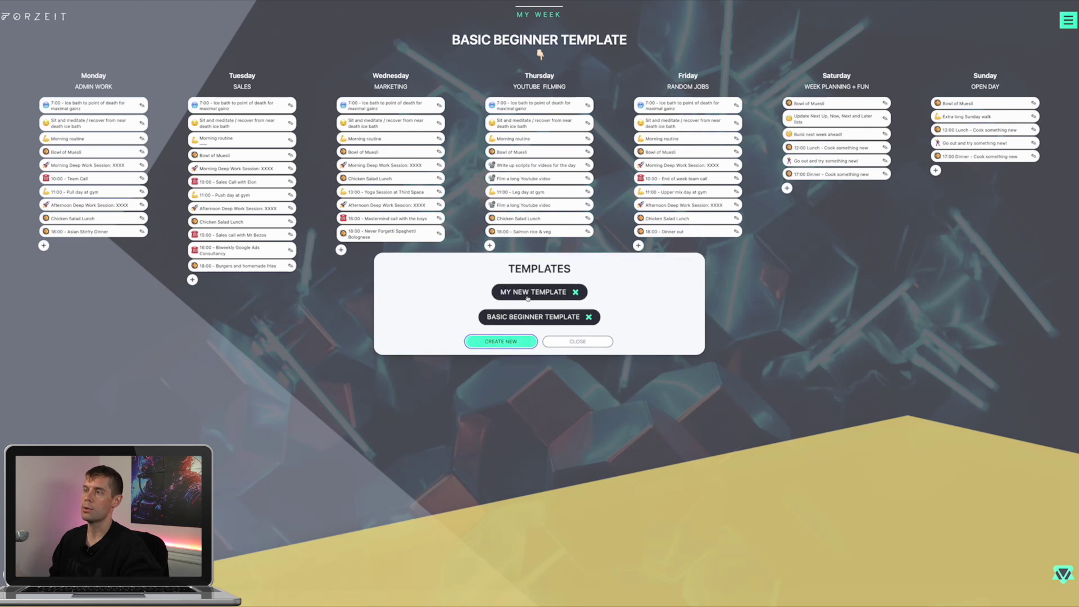
left_click(525, 289)
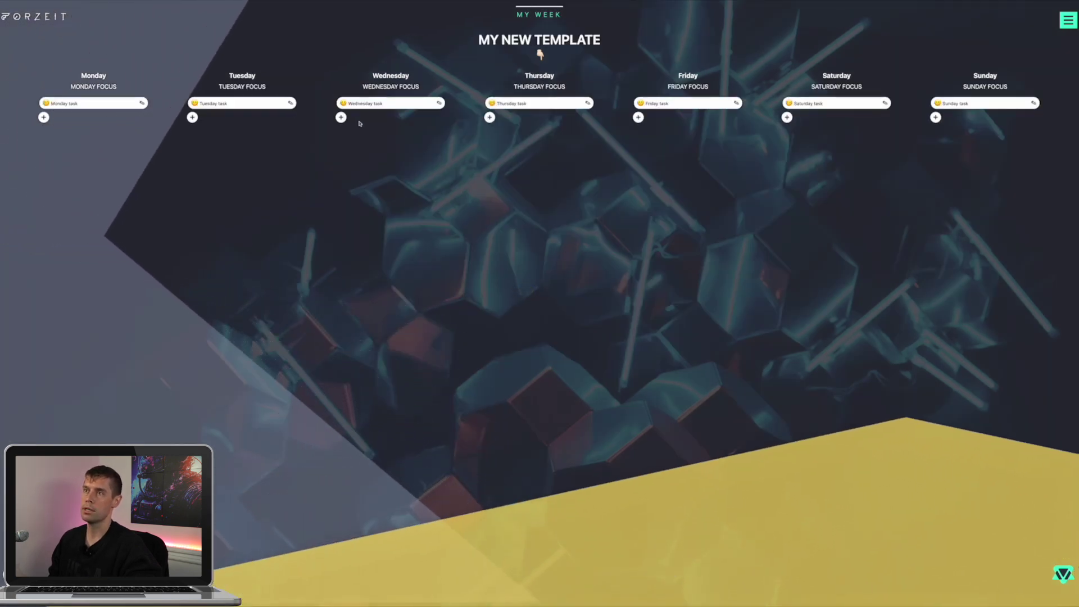